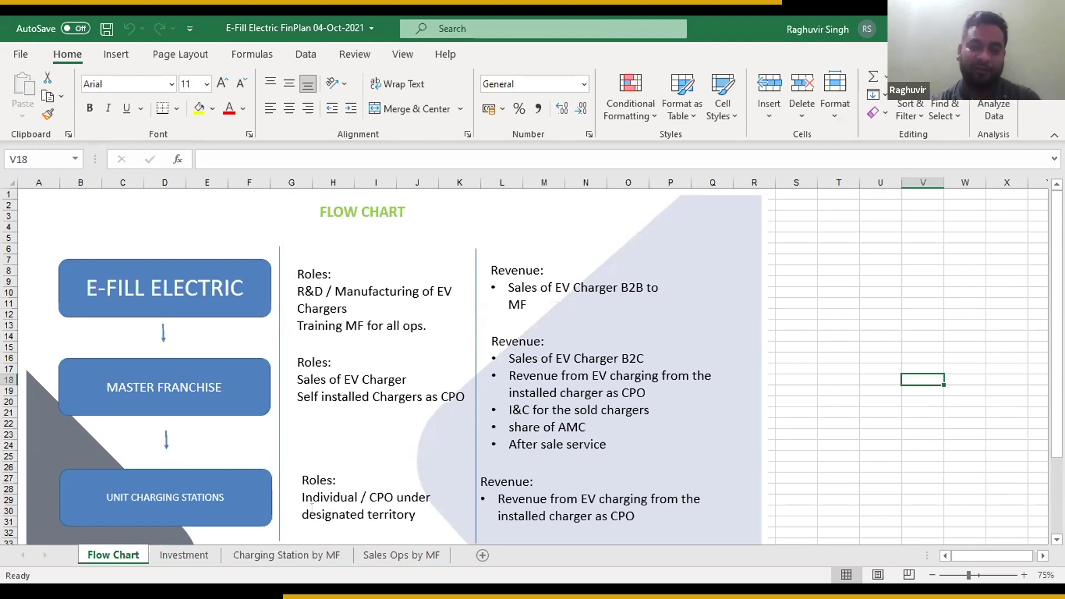
Go through the franchise setup cost items on the Investment sheet, from franchise cost to licences and approvals
{"action": "left_click", "coordinate": [206, 556]}
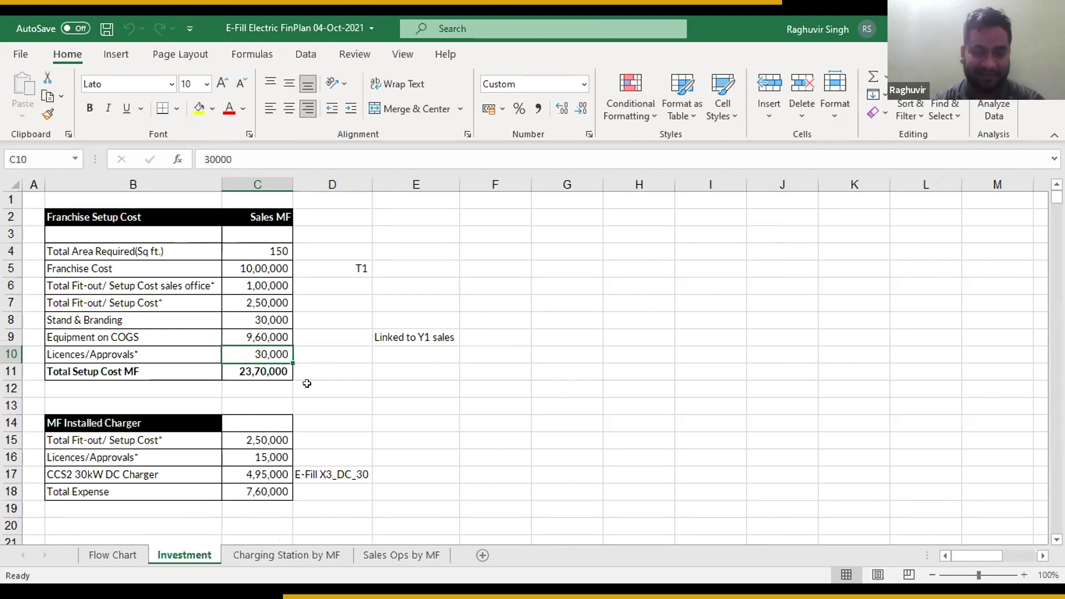
{"action": "left_click", "coordinate": [279, 269]}
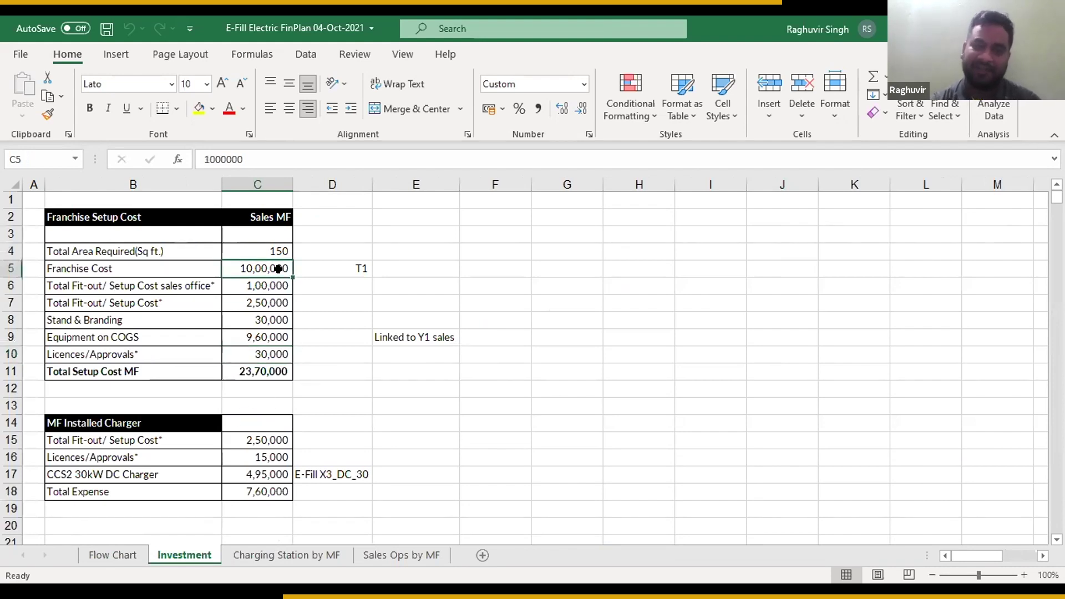
{"action": "left_click", "coordinate": [273, 285]}
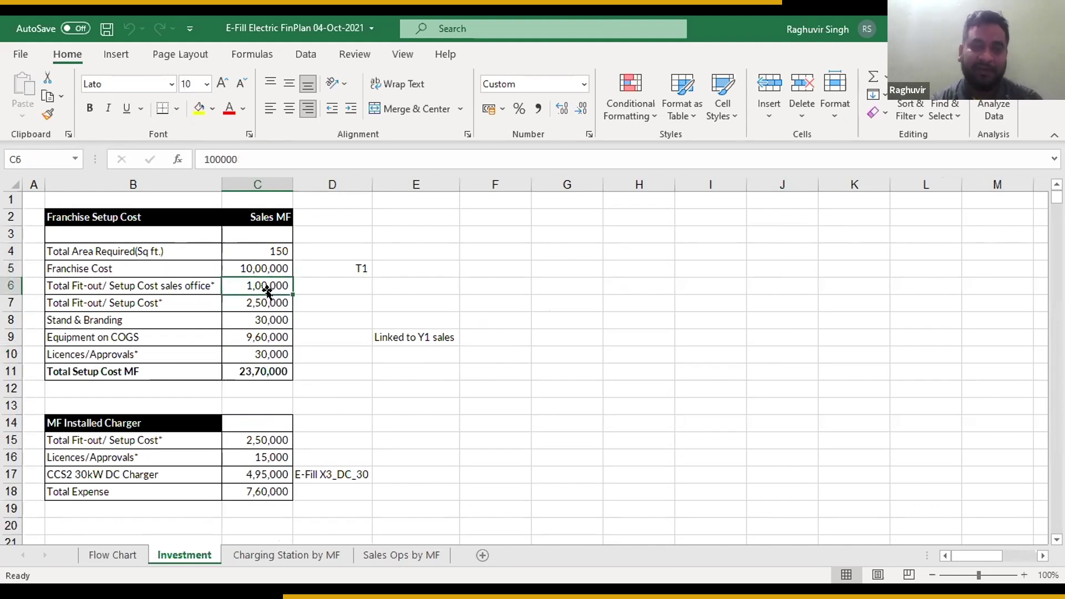
{"action": "left_click", "coordinate": [266, 298]}
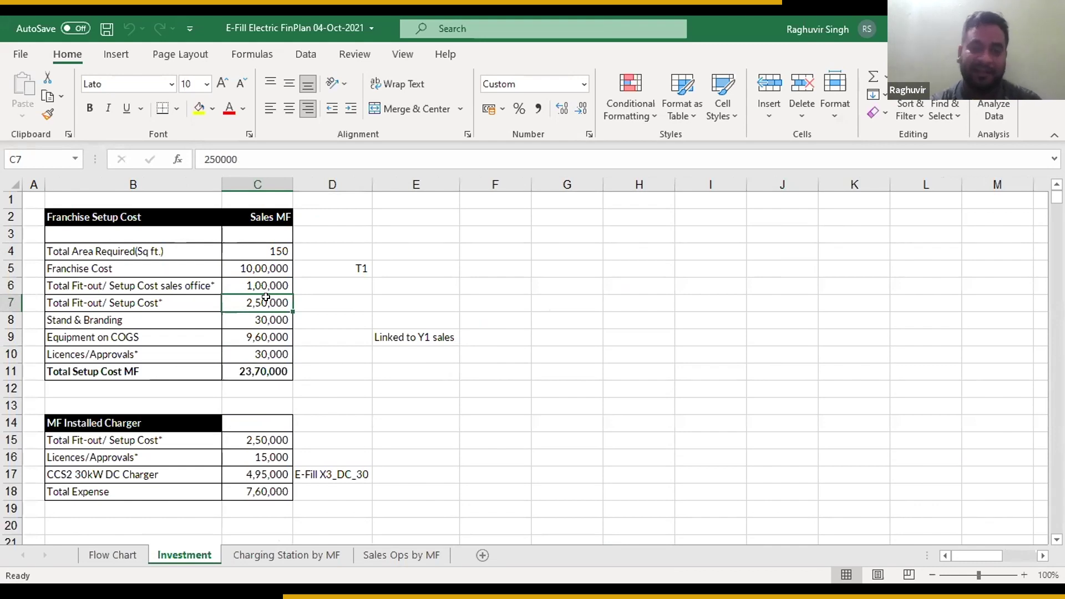
{"action": "left_click", "coordinate": [245, 321]}
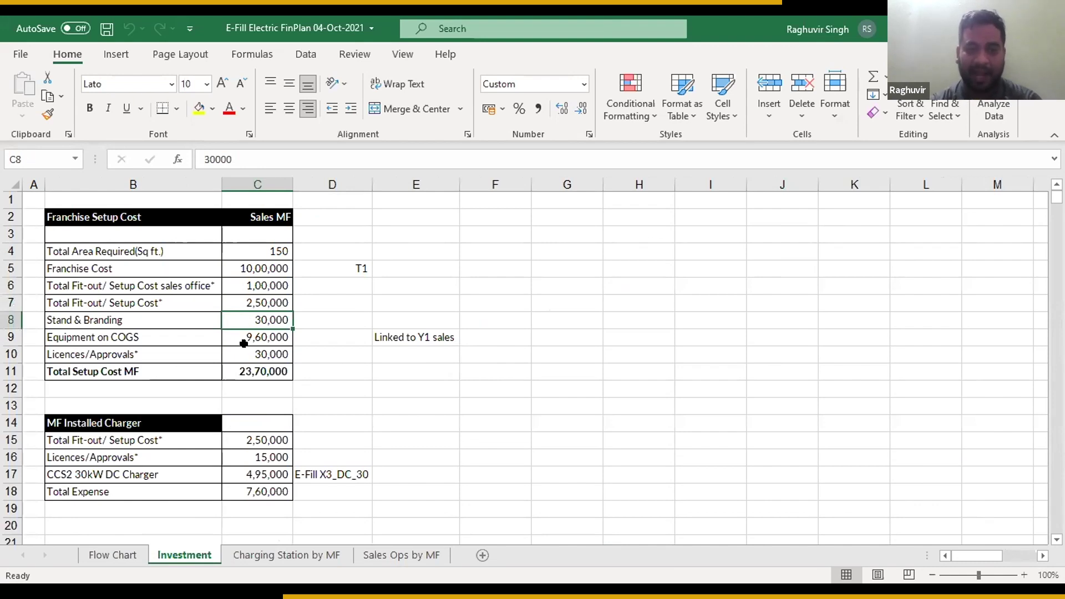
{"action": "left_click", "coordinate": [236, 338]}
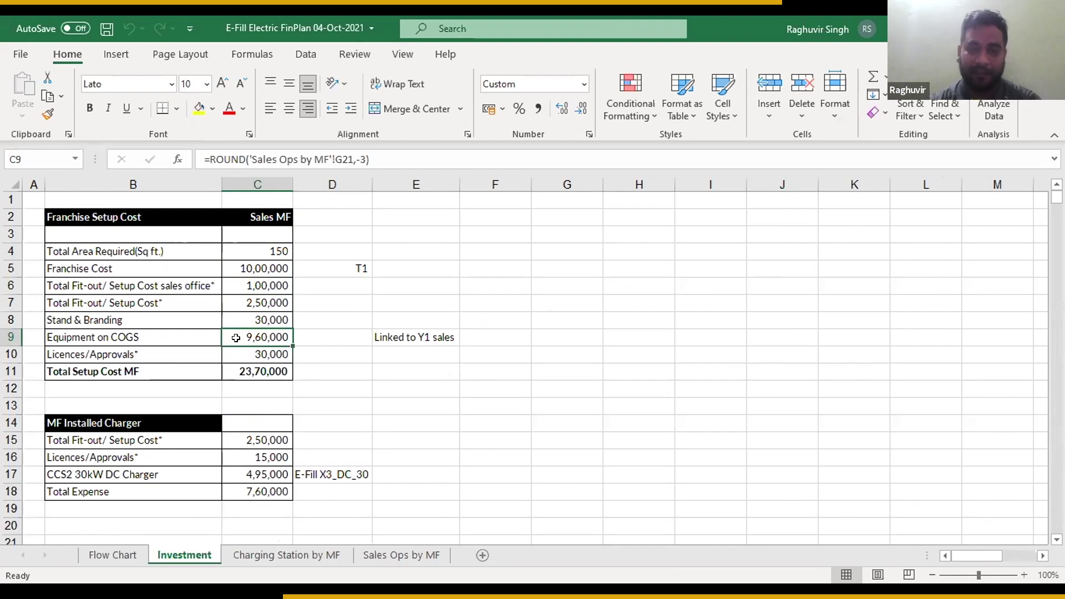
{"action": "left_click", "coordinate": [234, 356]}
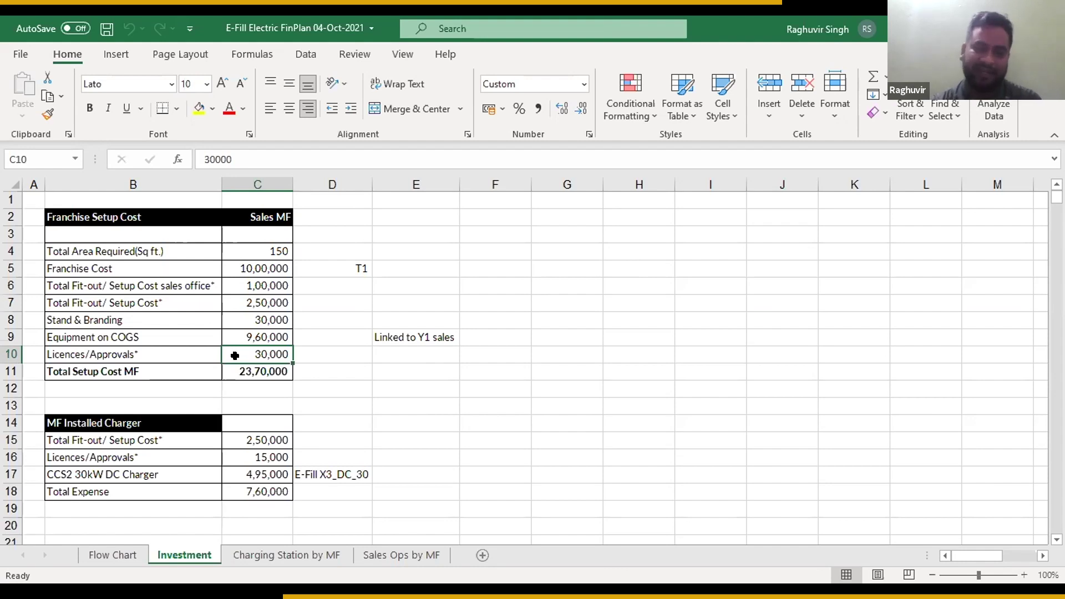
Examine the MF Installed Charger cost figures and the Total Setup Cost MF formula
{"action": "left_click", "coordinate": [282, 439]}
{"action": "left_click_drag", "start_coordinate": [282, 440], "coordinate": [275, 487]}
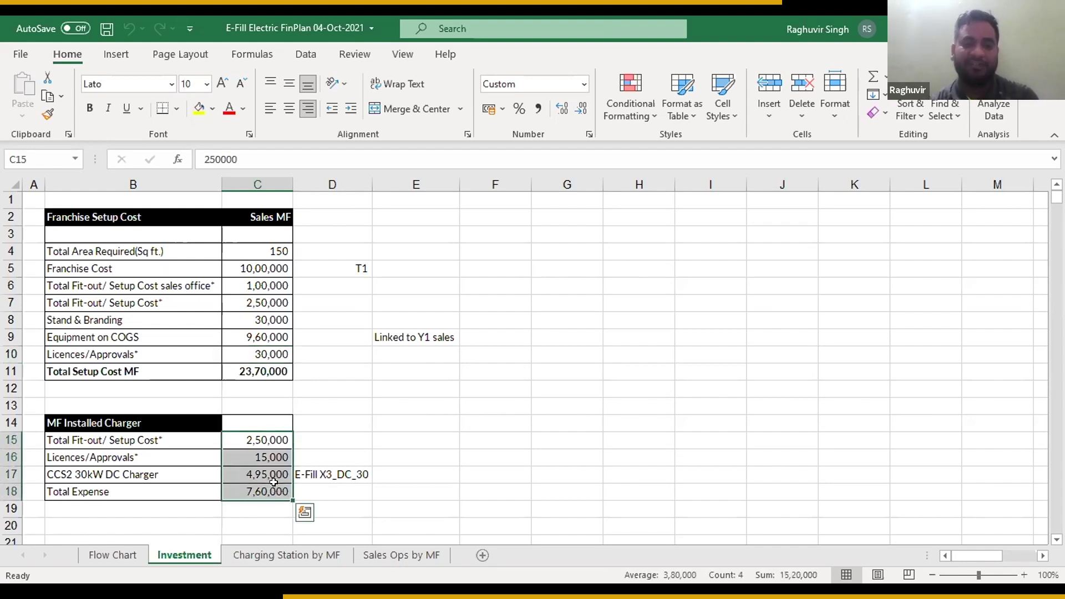
{"action": "left_click", "coordinate": [344, 438]}
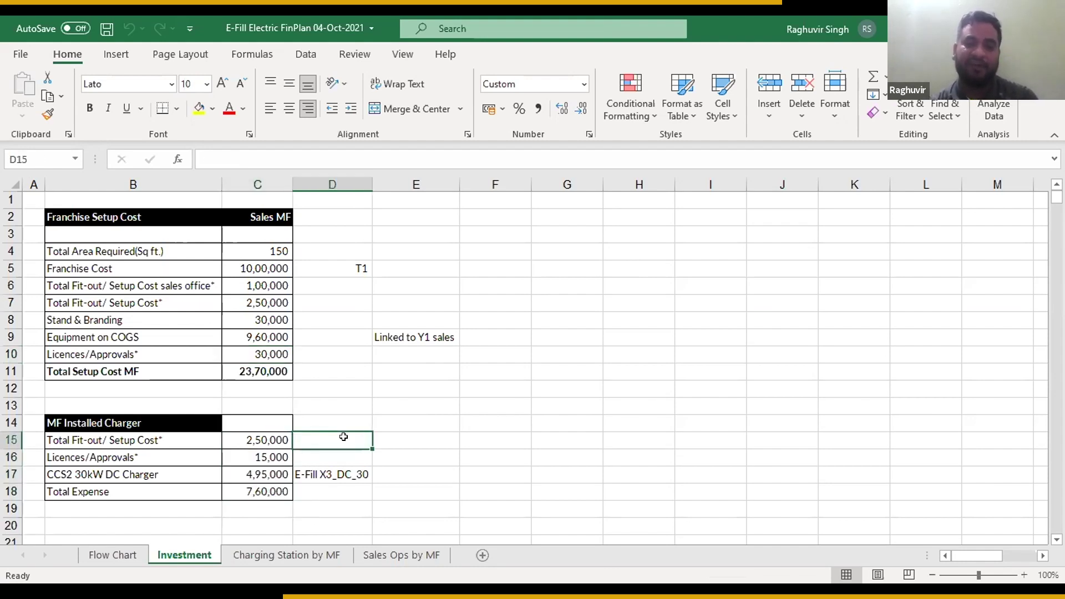
{"action": "left_click", "coordinate": [268, 373]}
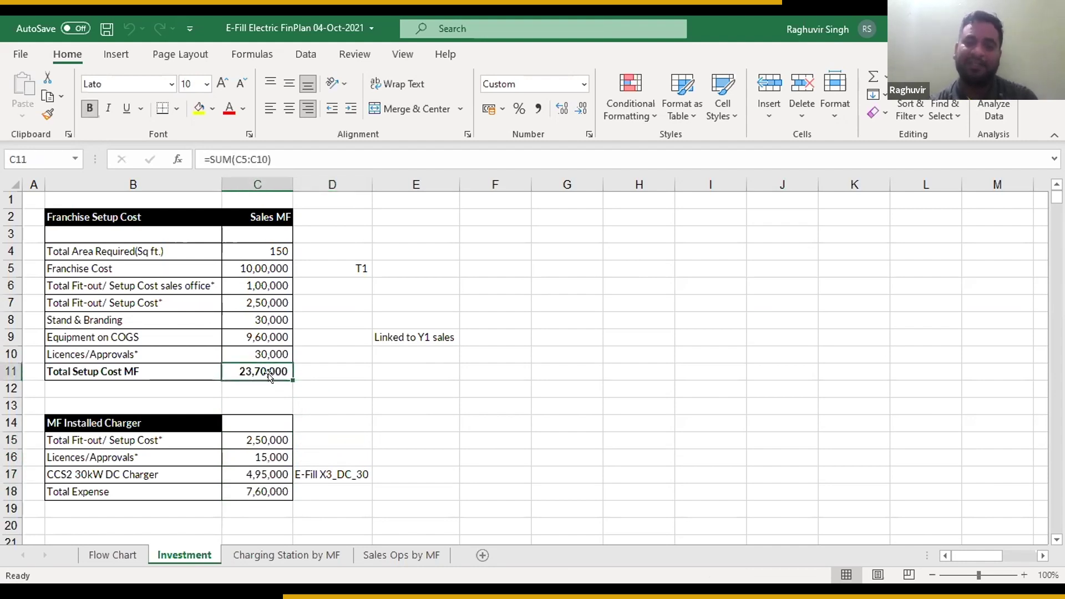
On the Charging Station by MF sheet, set the Rent assumption in the OPEX section to 0
{"action": "left_click", "coordinate": [264, 546]}
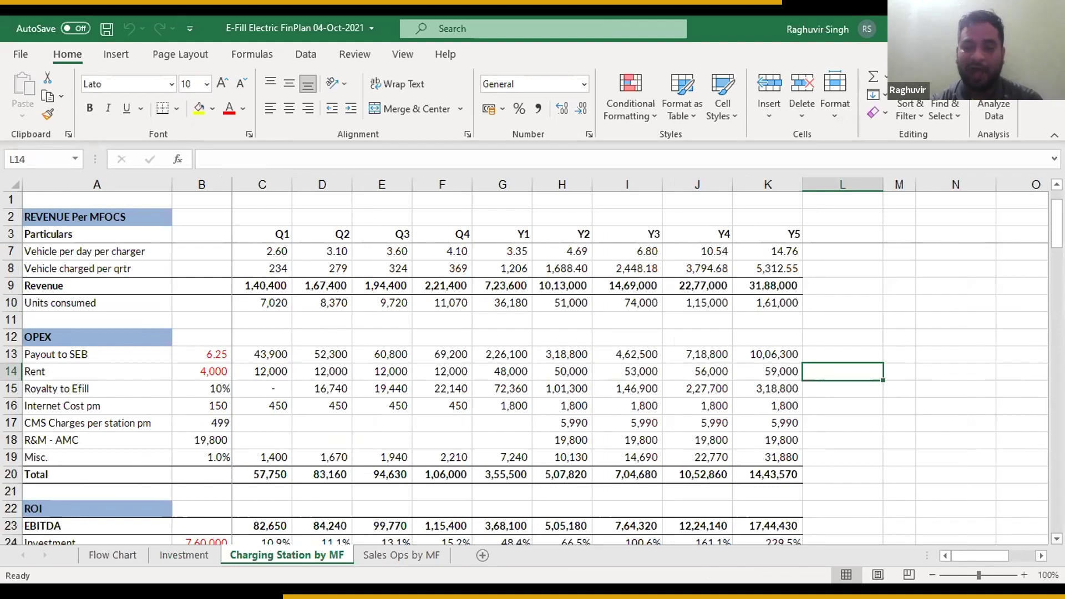
{"action": "scroll", "coordinate": [524, 372], "scroll_direction": "down", "scroll_amount": 2}
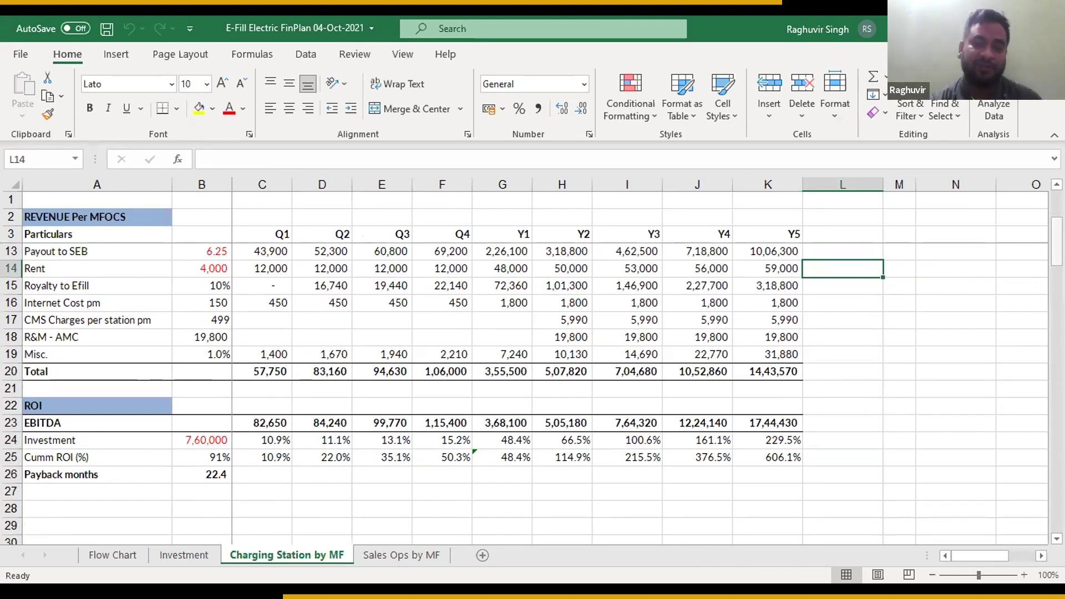
{"action": "scroll", "coordinate": [221, 371], "scroll_direction": "up", "scroll_amount": 2}
{"action": "left_click", "coordinate": [220, 371]}
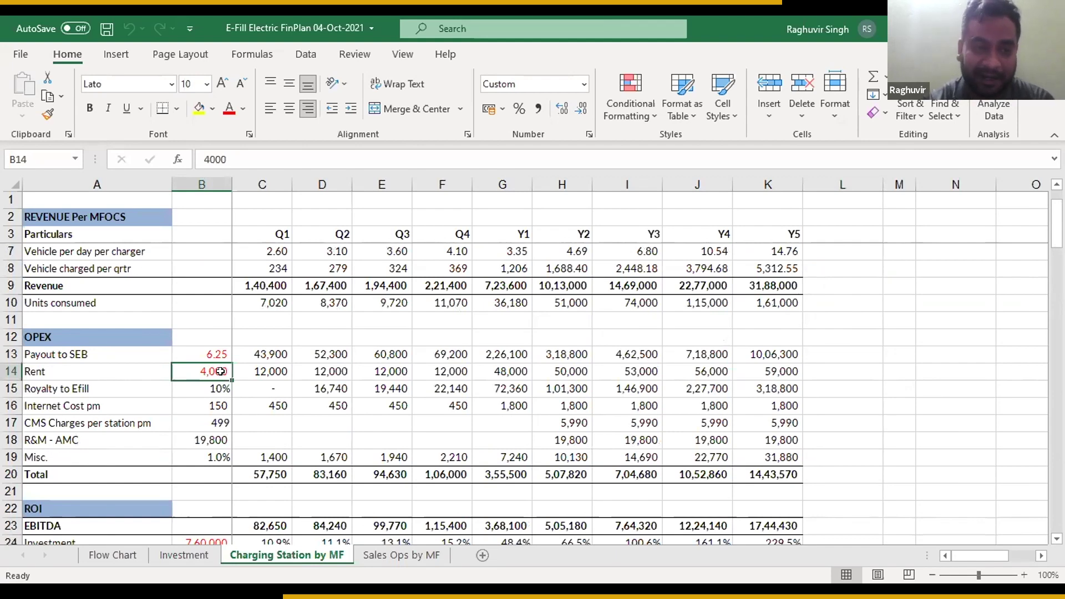
{"action": "type", "text": "0"}
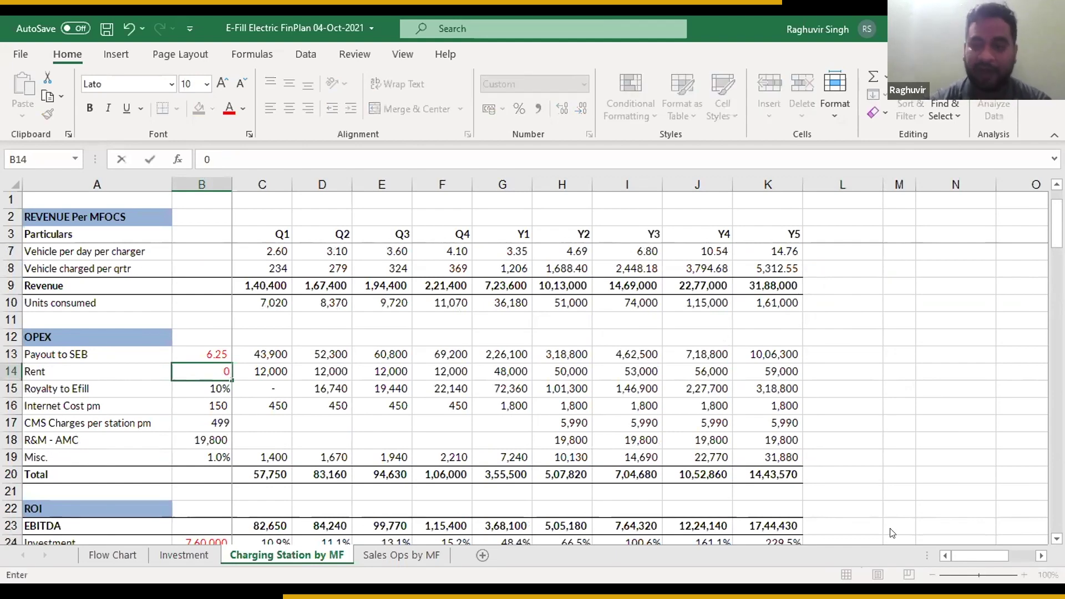
{"action": "scroll", "coordinate": [1020, 514], "scroll_direction": "down", "scroll_amount": 2}
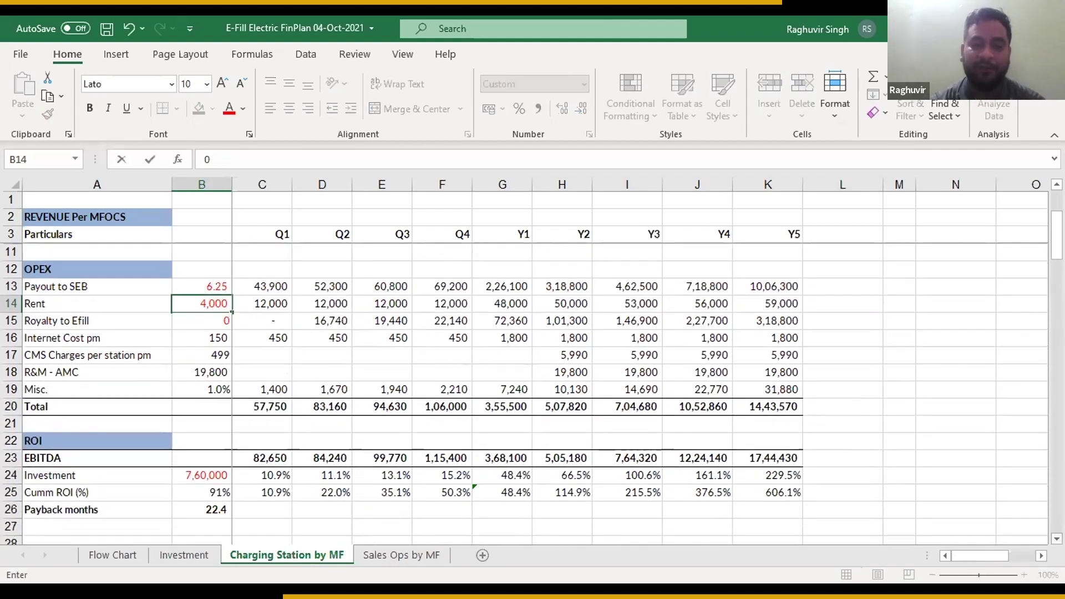
{"action": "left_click", "coordinate": [1020, 522]}
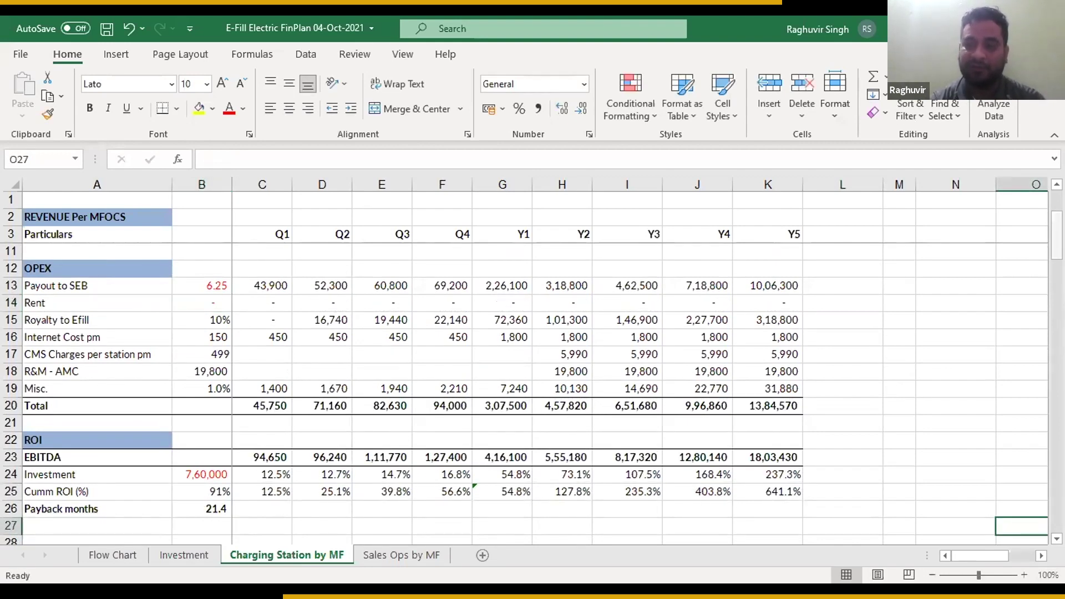
Set the Payout to SEB rate in the OPEX section to 4.50
{"action": "left_click", "coordinate": [211, 286]}
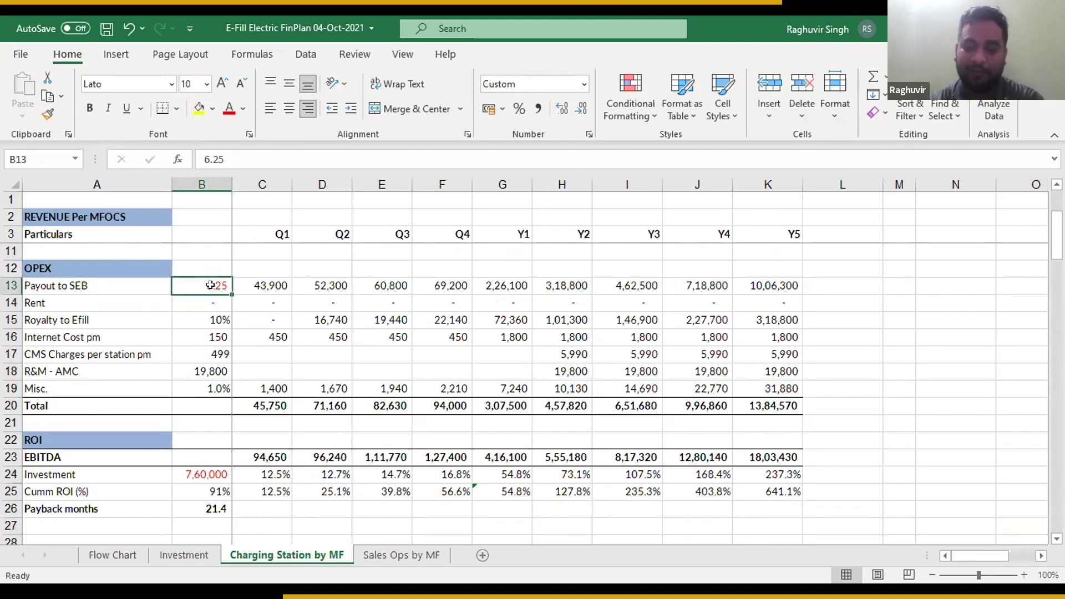
{"action": "type", "text": "4.50"}
{"action": "key", "text": "Return"}
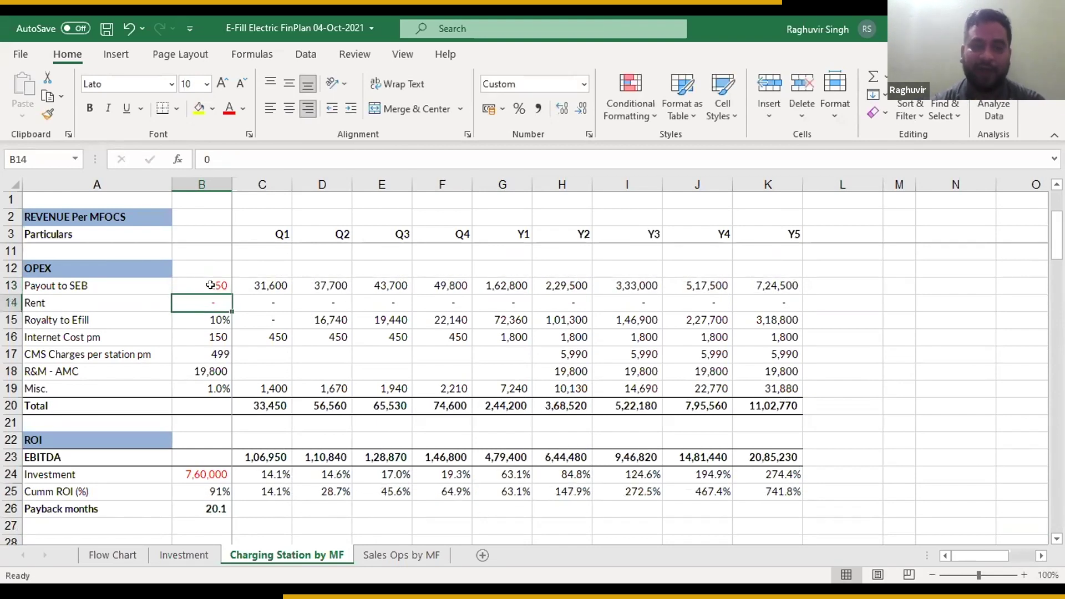
{"action": "left_click", "coordinate": [191, 523]}
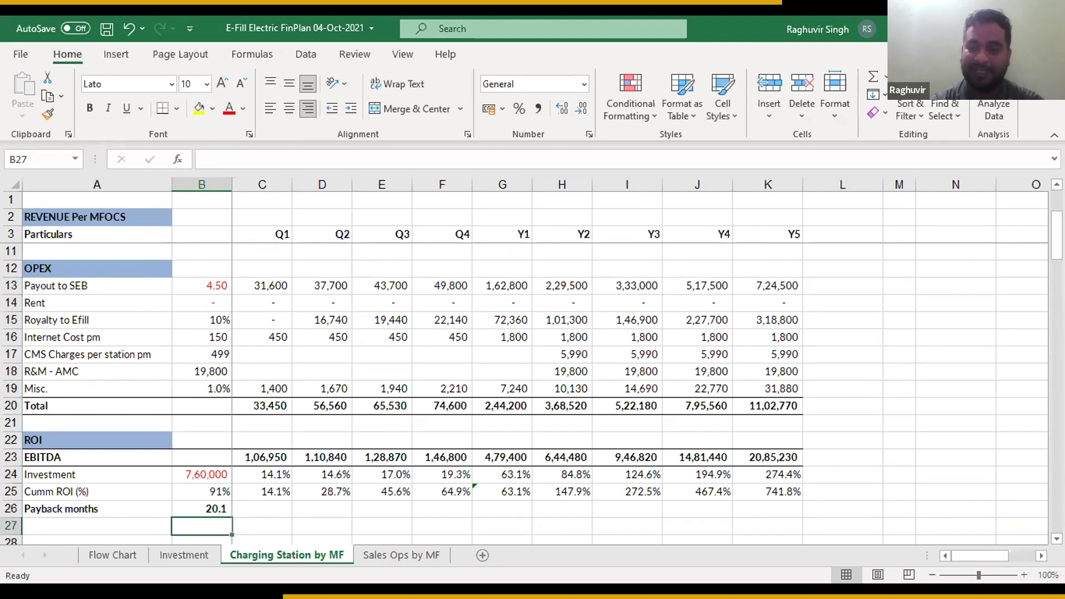
Undo the changes to the Payout to SEB rate and the Rent assumption
{"action": "mouse_move", "coordinate": [1057, 236]}
{"action": "left_mouse_down"}
{"action": "mouse_move", "coordinate": [1057, 224]}
{"action": "mouse_move", "coordinate": [1057, 234]}
{"action": "left_mouse_up"}
{"action": "key", "text": "ctrl+z"}
{"action": "key", "text": "ctrl+z"}
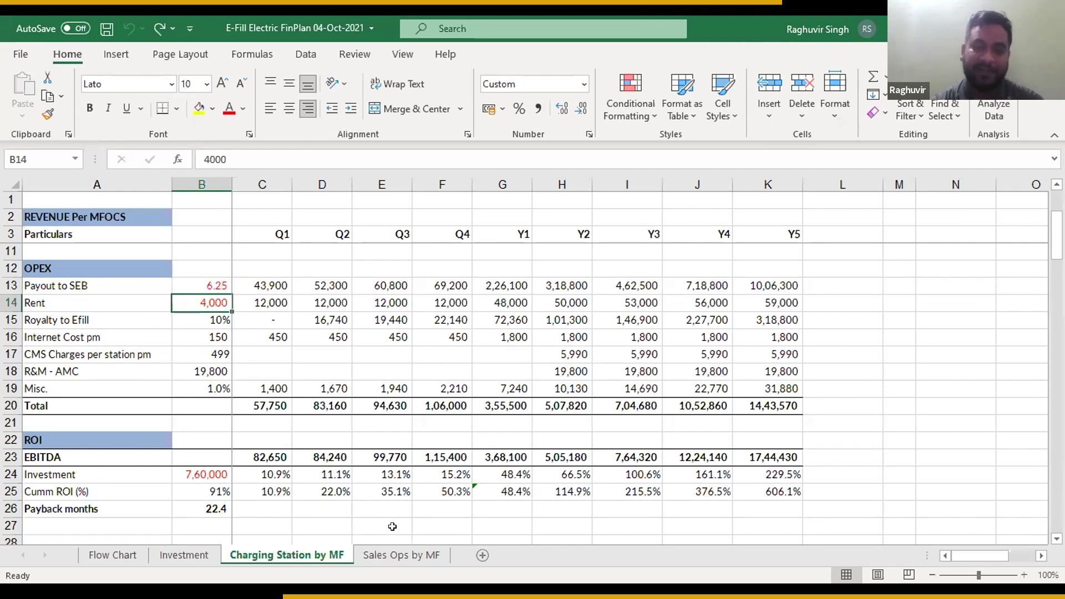
Examine the Q1 sales quantities of the E-Fill charger models on the Sales Ops by MF sheet
{"action": "left_click", "coordinate": [390, 557]}
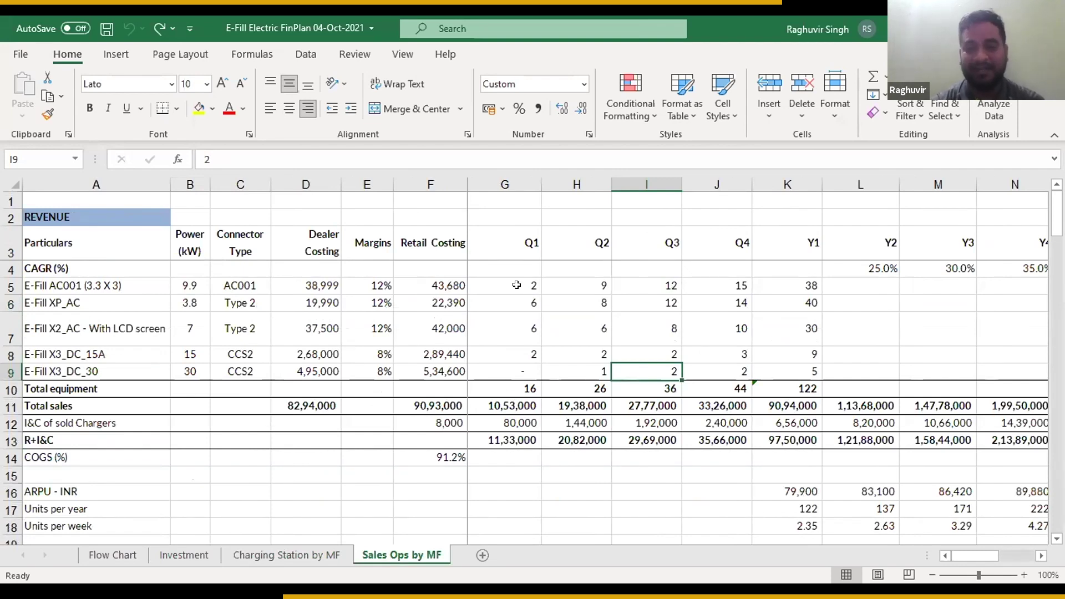
{"action": "left_click_drag", "start_coordinate": [516, 285], "coordinate": [511, 328]}
{"action": "left_click", "coordinate": [514, 324]}
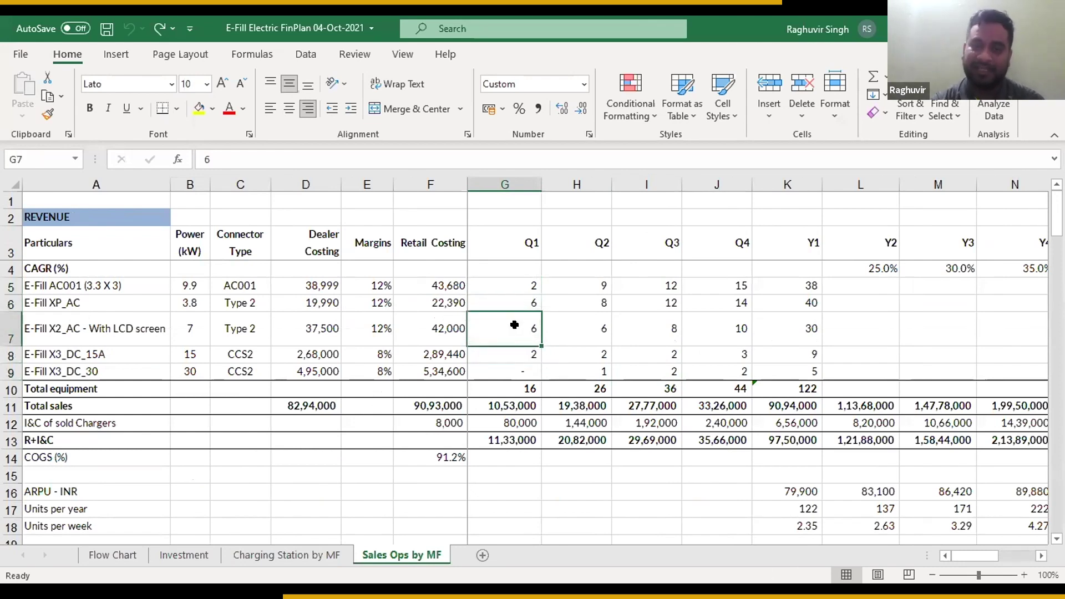
{"action": "left_click_drag", "start_coordinate": [517, 284], "coordinate": [496, 371]}
{"action": "left_click", "coordinate": [498, 371]}
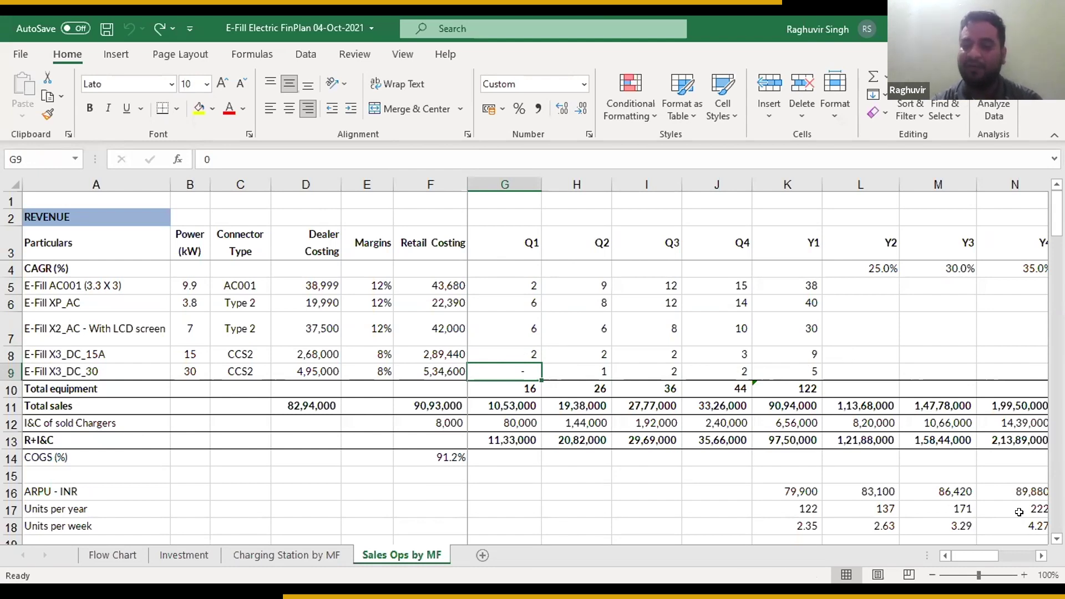
Examine the OPEX figures for technical team, sales team, marketing and I&C cost, and the payback months formula under ROI
{"action": "scroll", "coordinate": [533, 366], "scroll_direction": "down", "scroll_amount": 4}
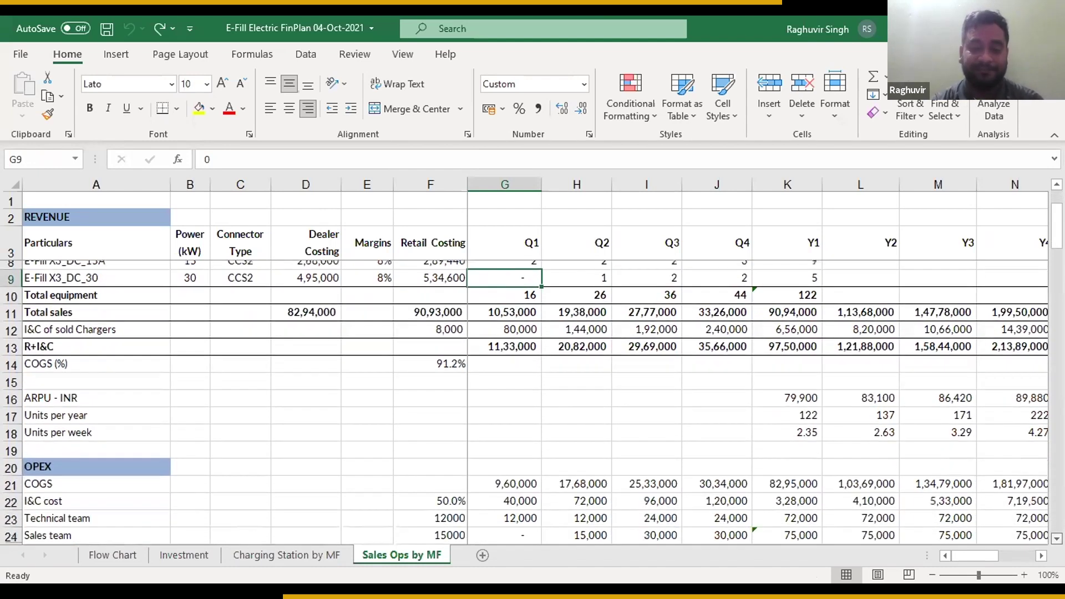
{"action": "scroll", "coordinate": [533, 389], "scroll_direction": "down", "scroll_amount": 1}
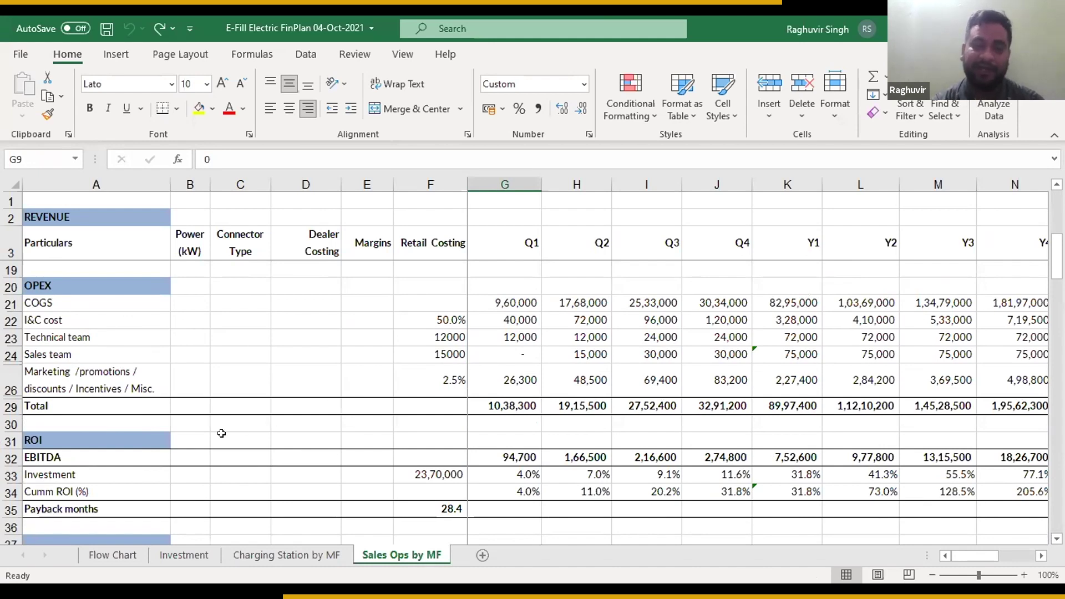
{"action": "left_click", "coordinate": [453, 336]}
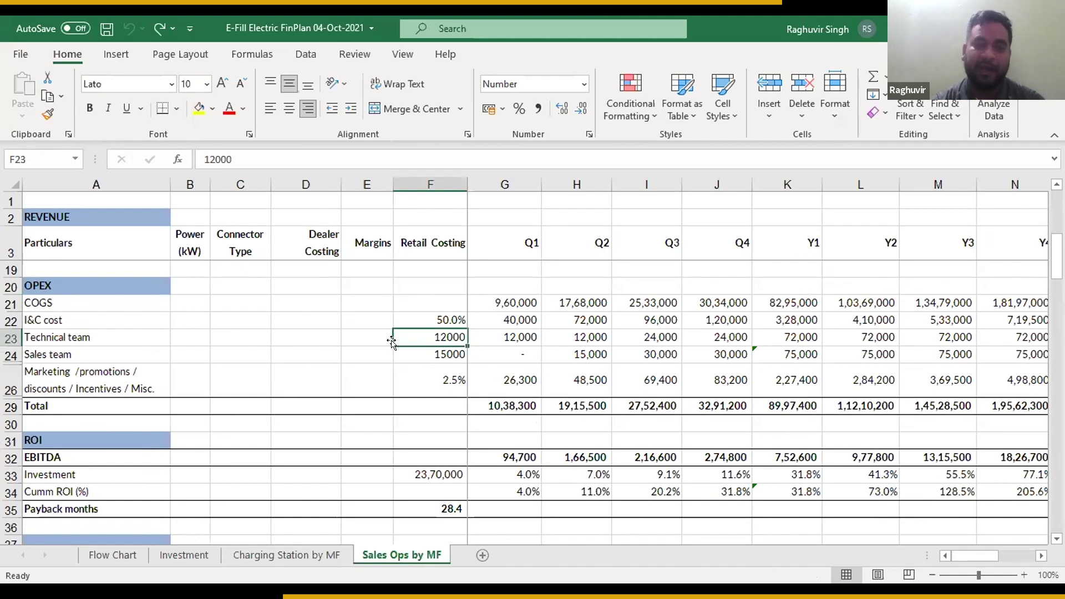
{"action": "left_click", "coordinate": [566, 352]}
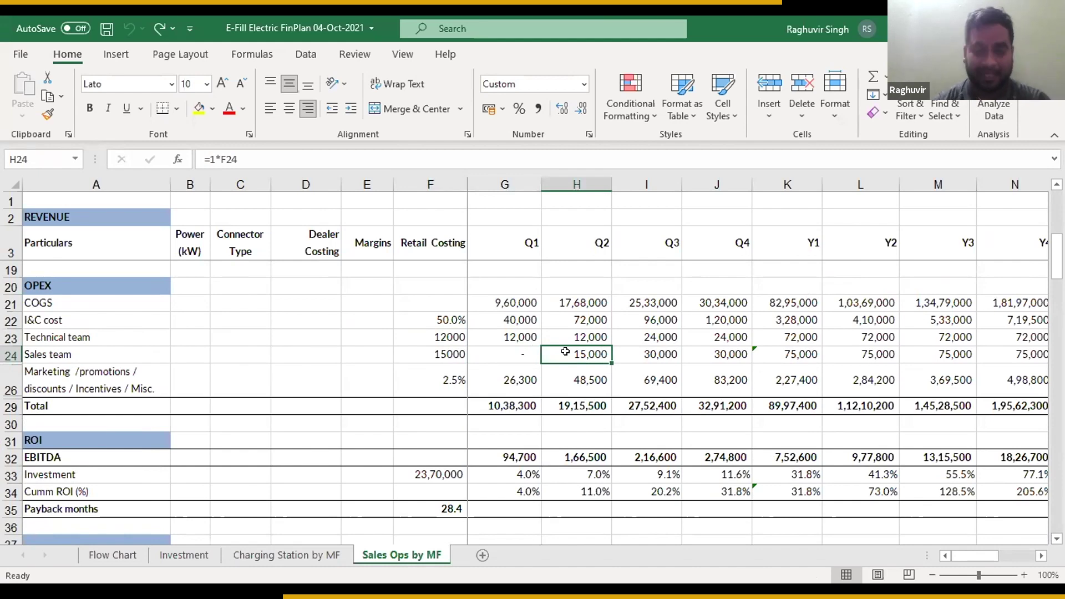
{"action": "left_click", "coordinate": [418, 375]}
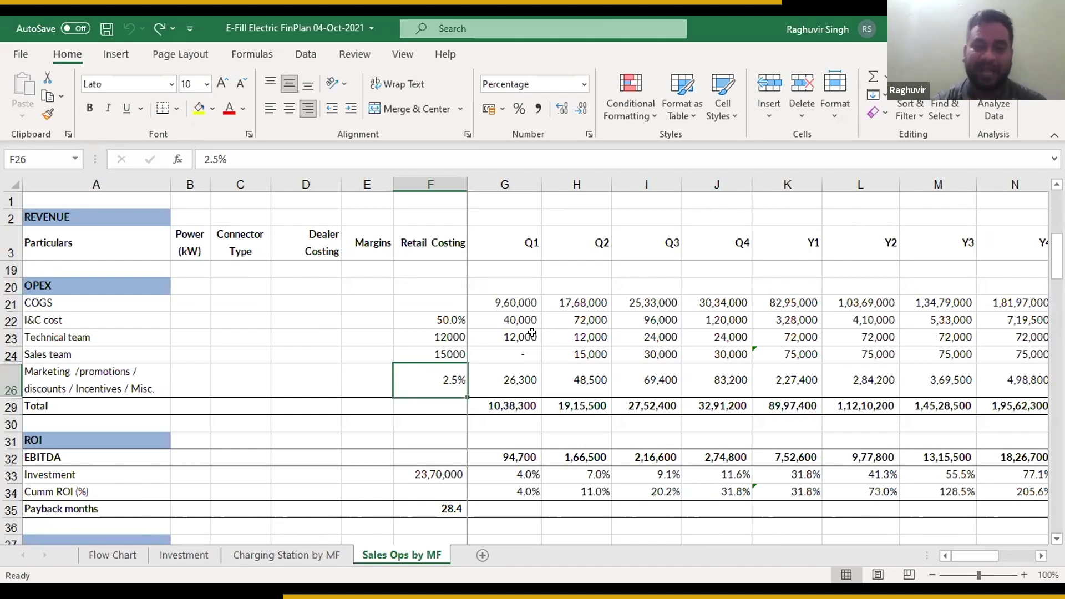
{"action": "left_click", "coordinate": [506, 313]}
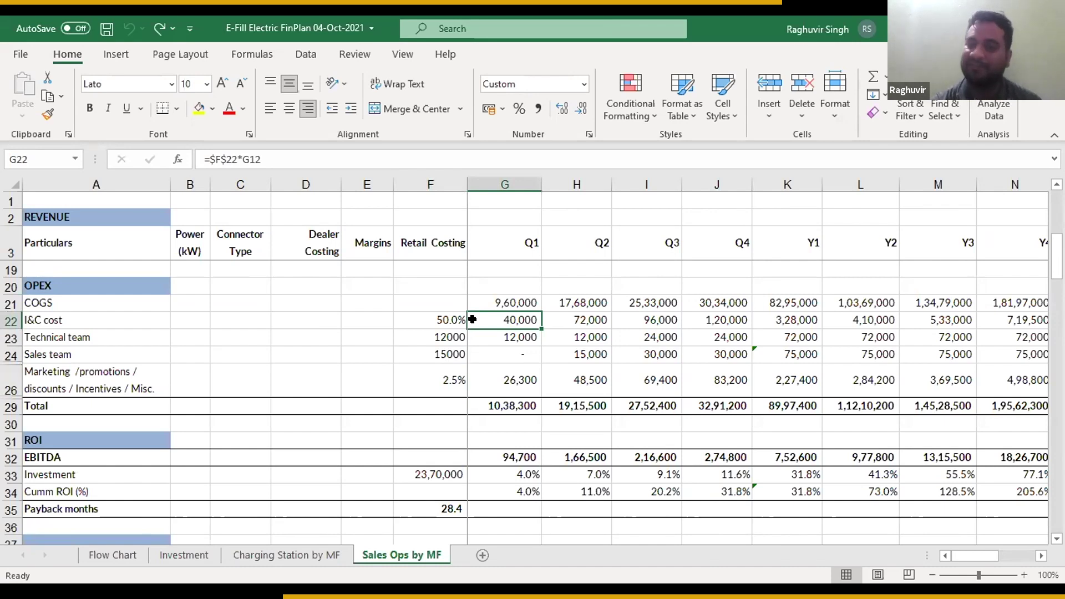
{"action": "left_click", "coordinate": [419, 509]}
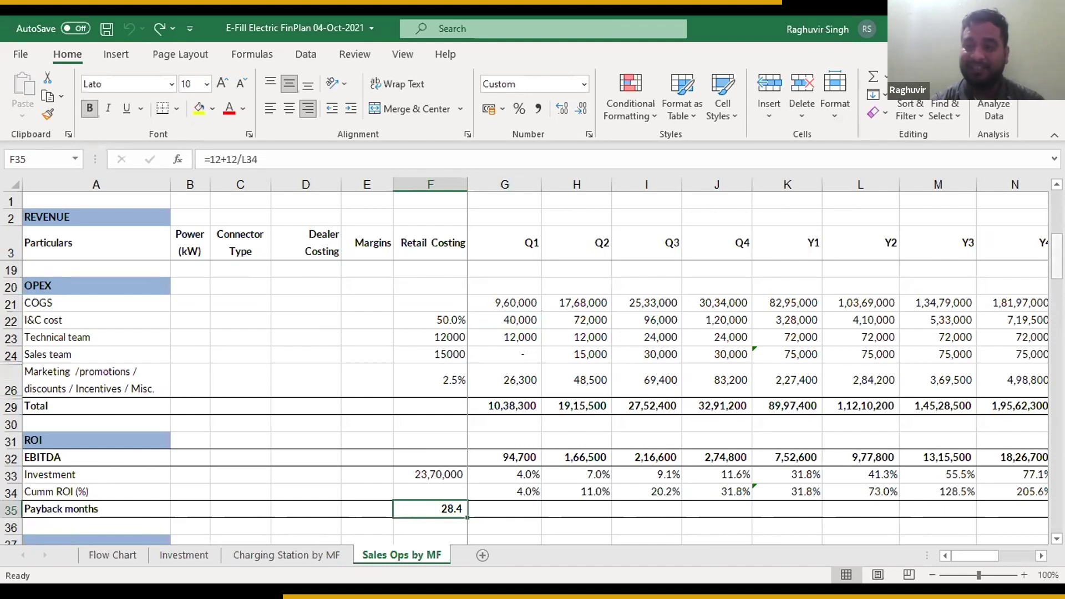
{"action": "scroll", "coordinate": [532, 361], "scroll_direction": "up", "scroll_amount": 5}
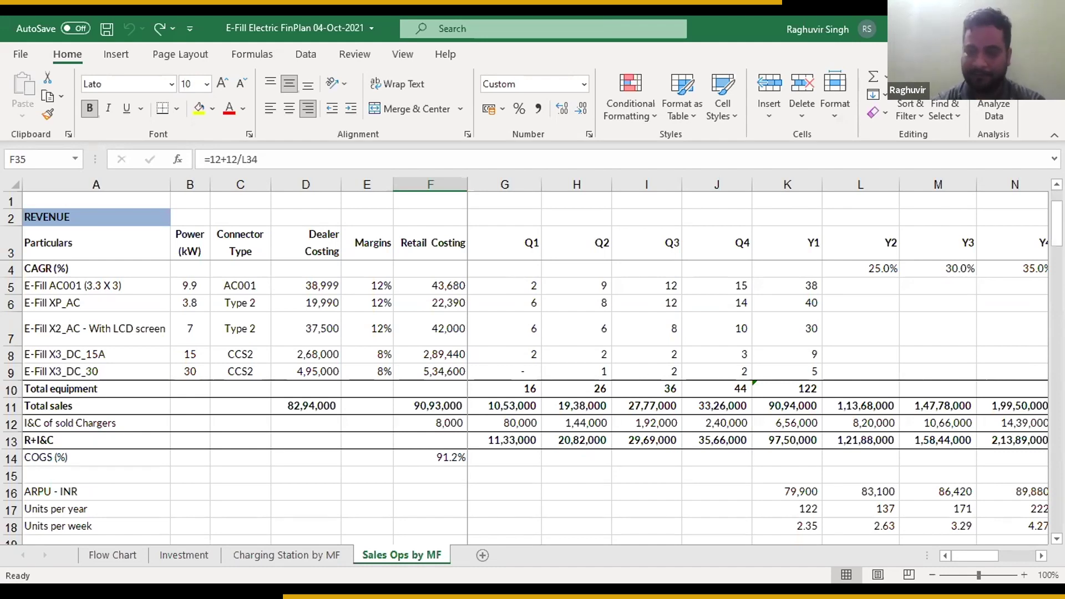
{"action": "scroll", "coordinate": [532, 388], "scroll_direction": "down", "scroll_amount": 5}
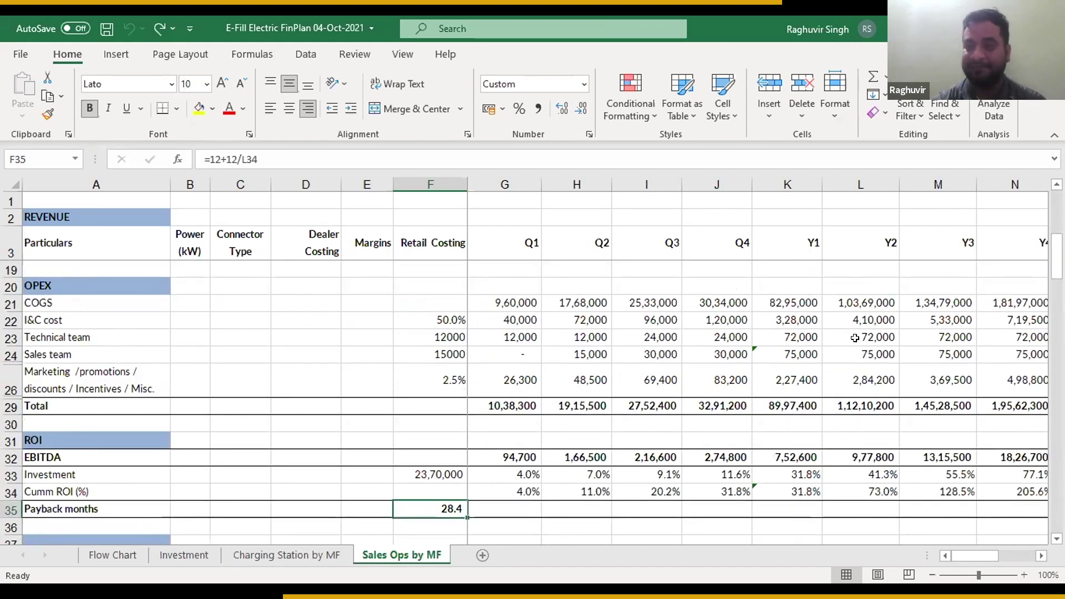